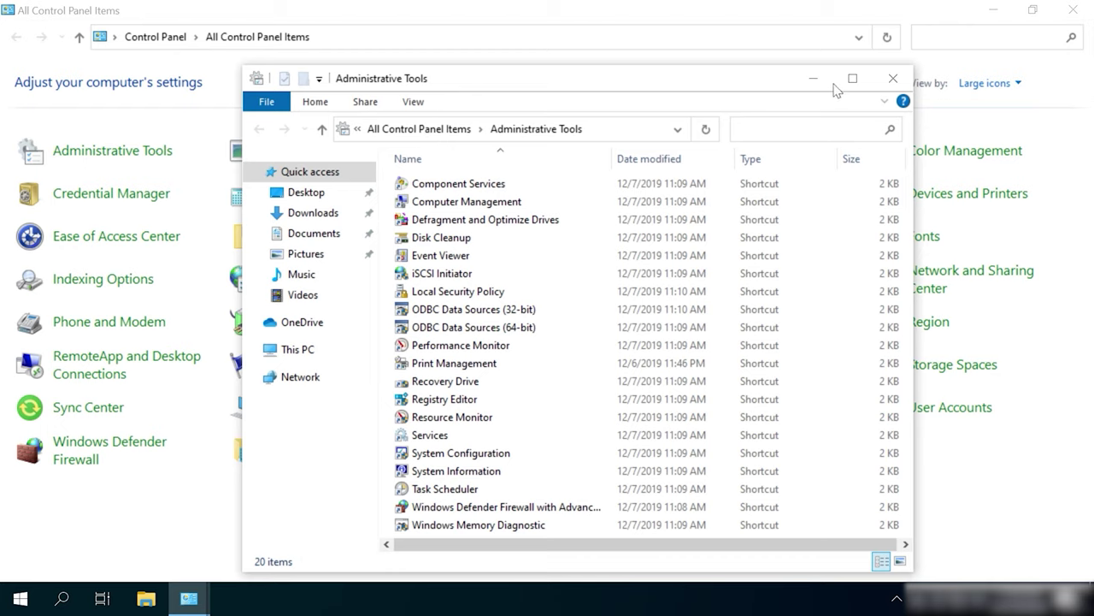
Open Computer Management from the Administrative Tools and select its Disk Management section
{"action": "left_click", "coordinate": [852, 78]}
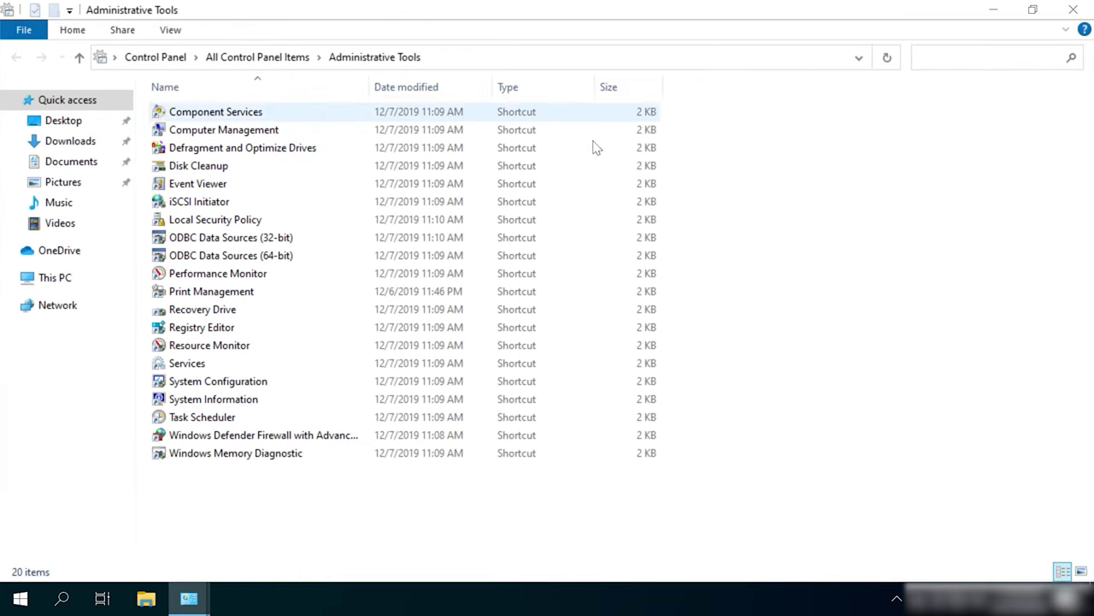
{"action": "left_click", "coordinate": [259, 132]}
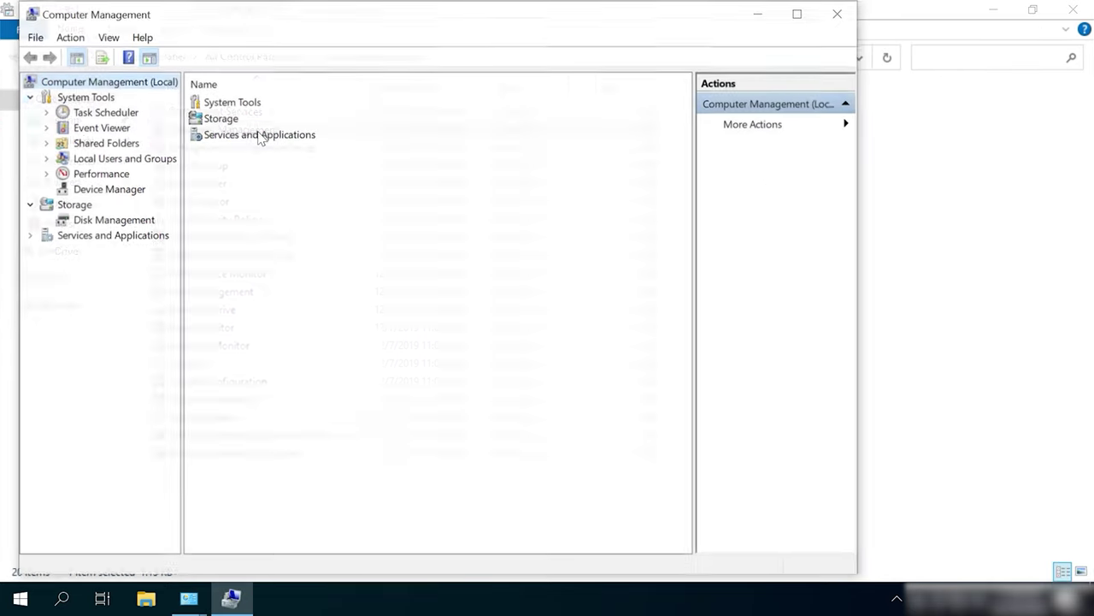
{"action": "left_click", "coordinate": [801, 19]}
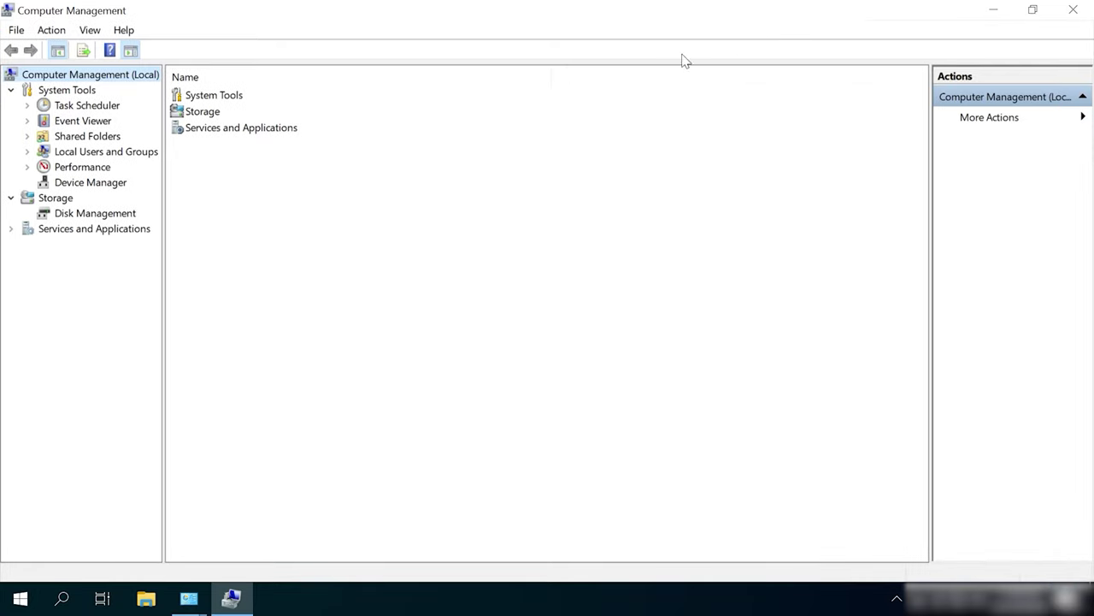
{"action": "left_click", "coordinate": [103, 215]}
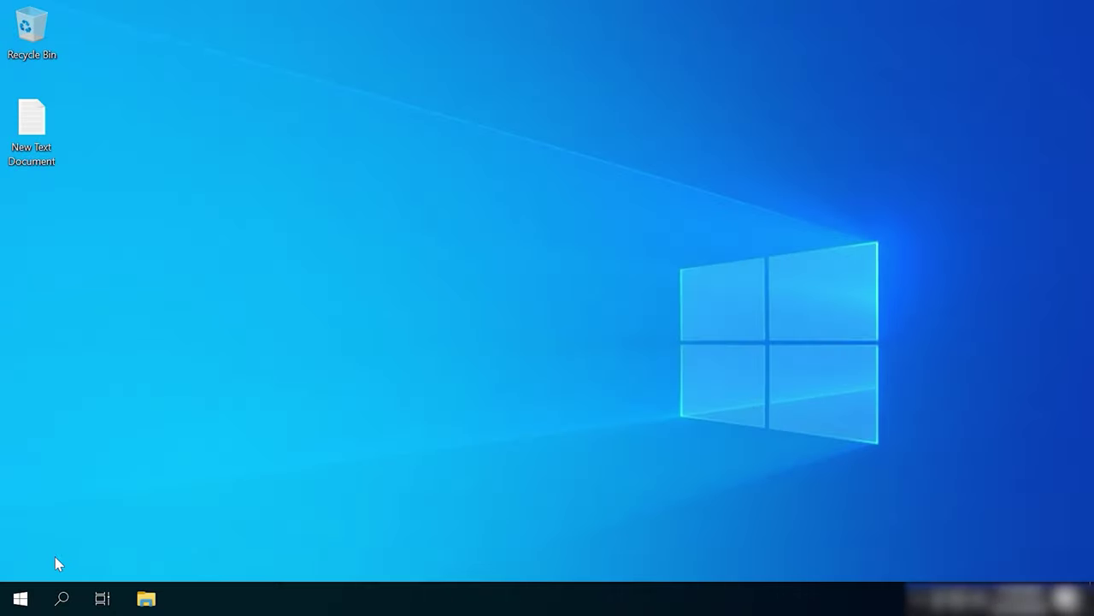
Launch Disk Management from the desktop and initialize Disk 1 with the MBR (Master Boot Record) partition style
{"action": "right_click", "coordinate": [18, 597]}
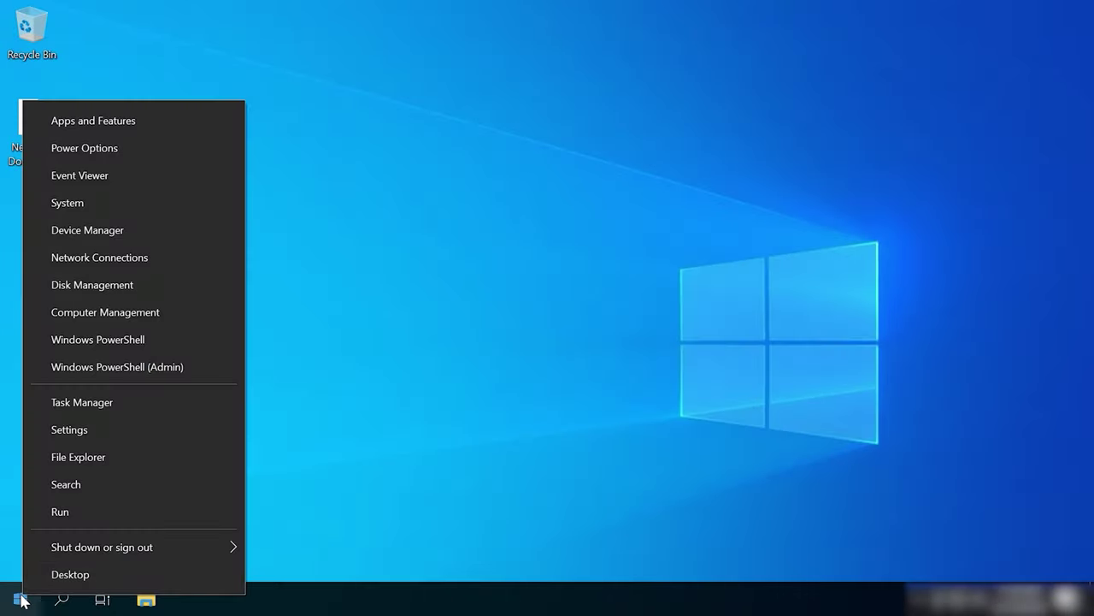
{"action": "left_click", "coordinate": [97, 287]}
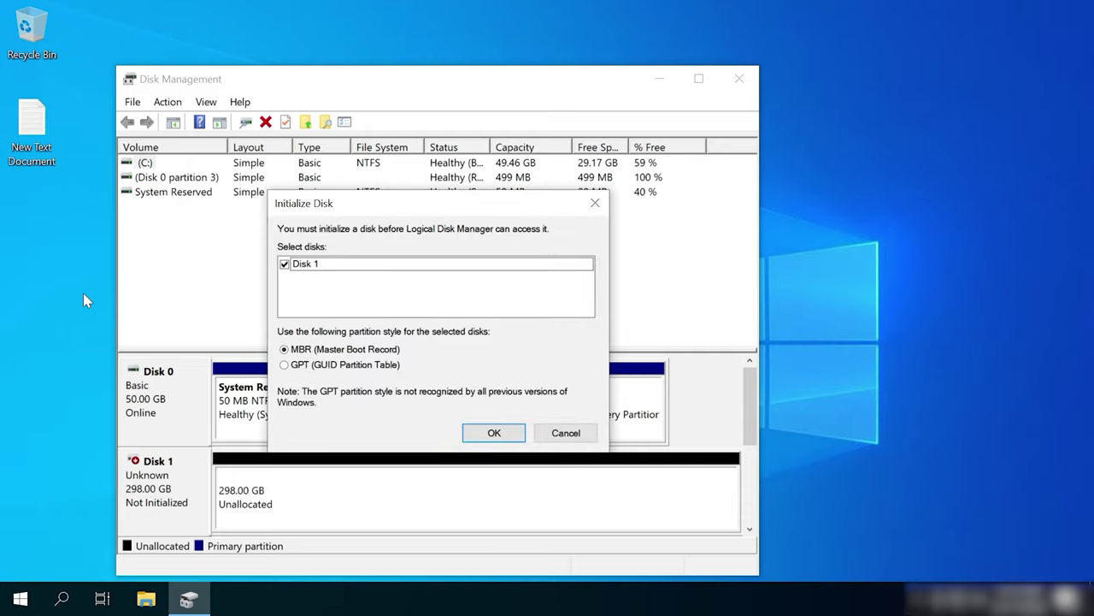
{"action": "left_click", "coordinate": [295, 349]}
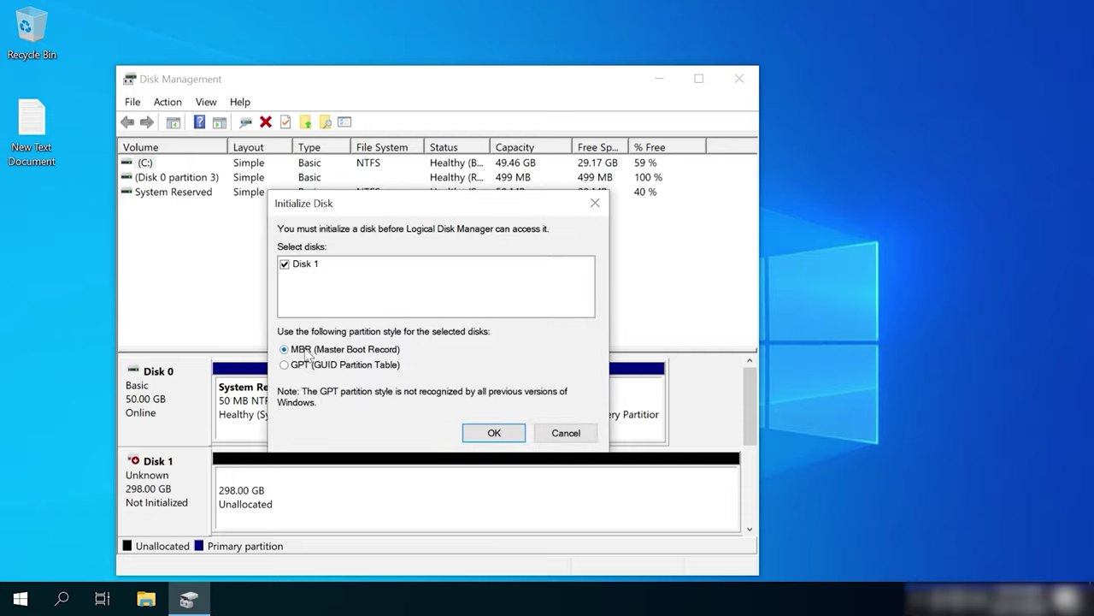
{"action": "left_click", "coordinate": [494, 434]}
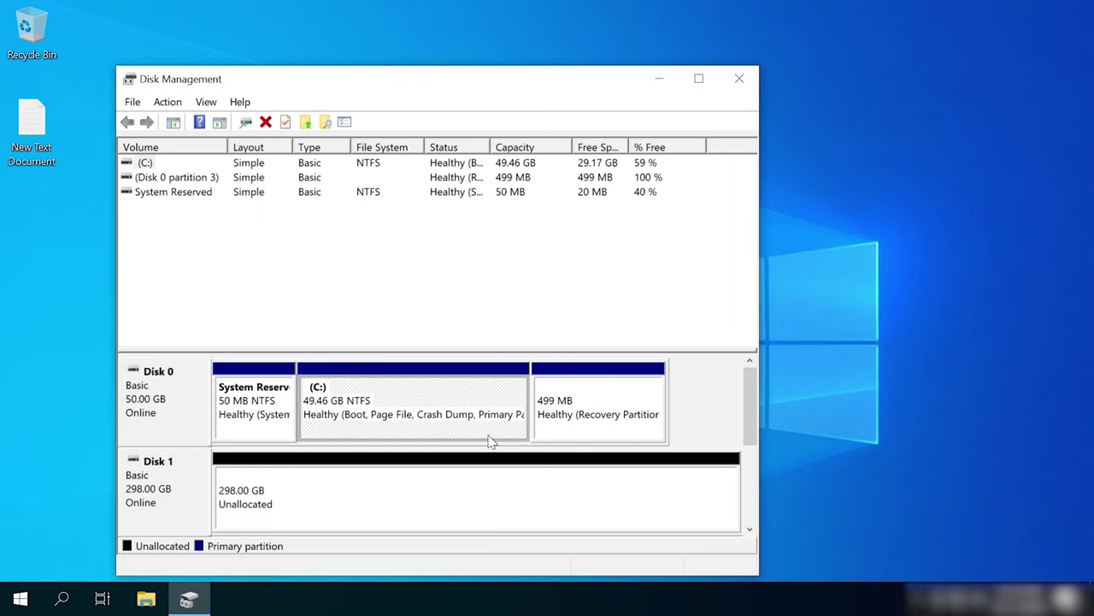
Start a new simple volume in Disk 1's unallocated space, using the maximum size of 305149 MB
{"action": "left_click", "coordinate": [698, 78]}
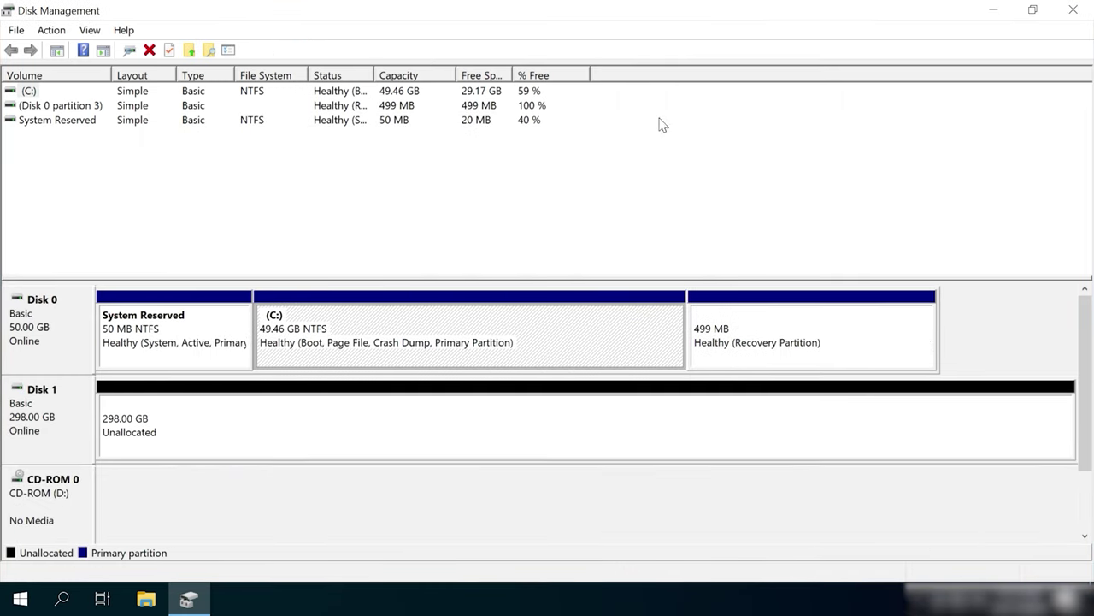
{"action": "left_click", "coordinate": [253, 413]}
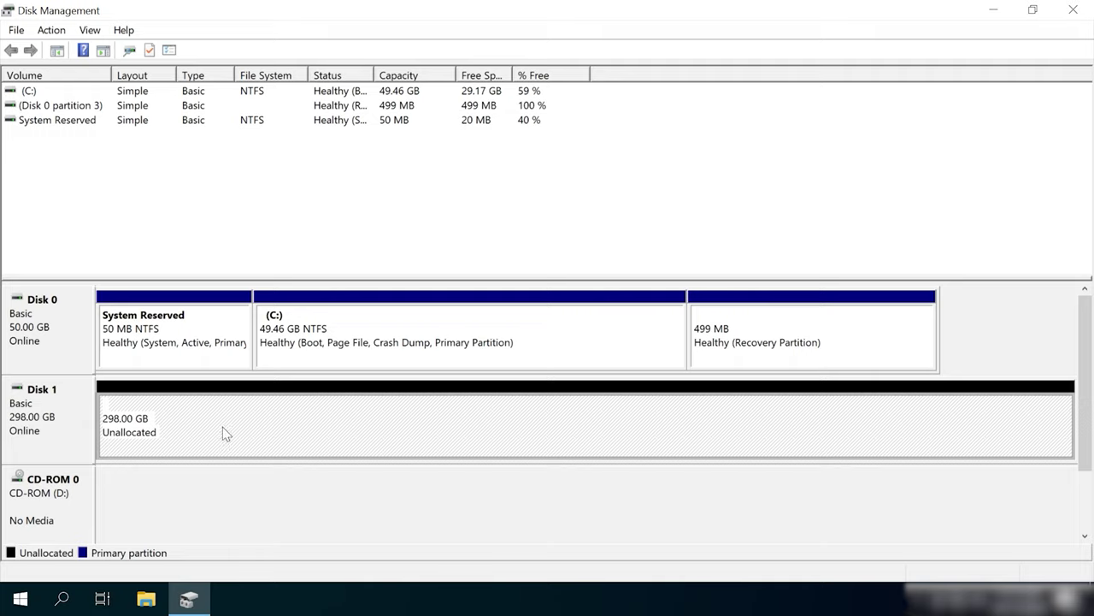
{"action": "right_click", "coordinate": [223, 427]}
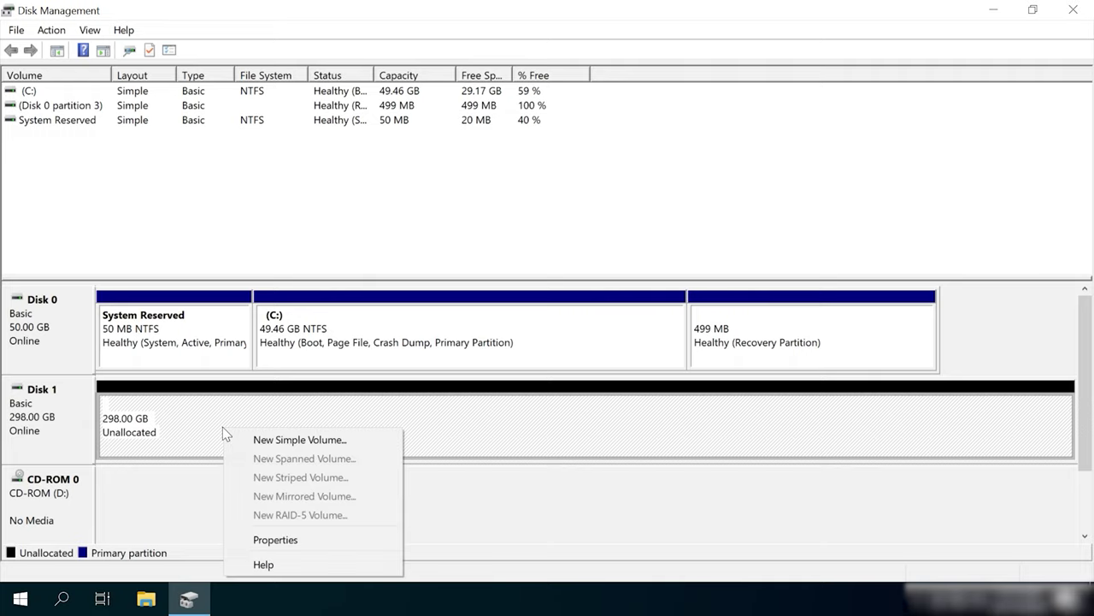
{"action": "left_click", "coordinate": [298, 442]}
{"action": "left_click", "coordinate": [336, 397]}
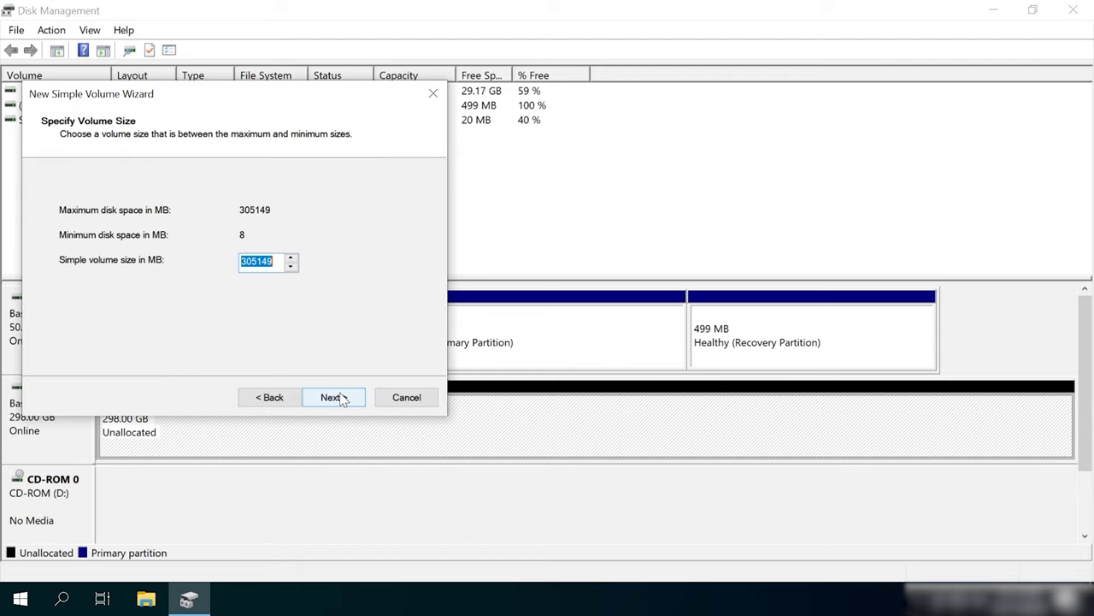
{"action": "left_click", "coordinate": [334, 396]}
Assign drive letter G to the volume and create it with a quick NTFS format and the label New Volume
{"action": "left_click", "coordinate": [302, 212]}
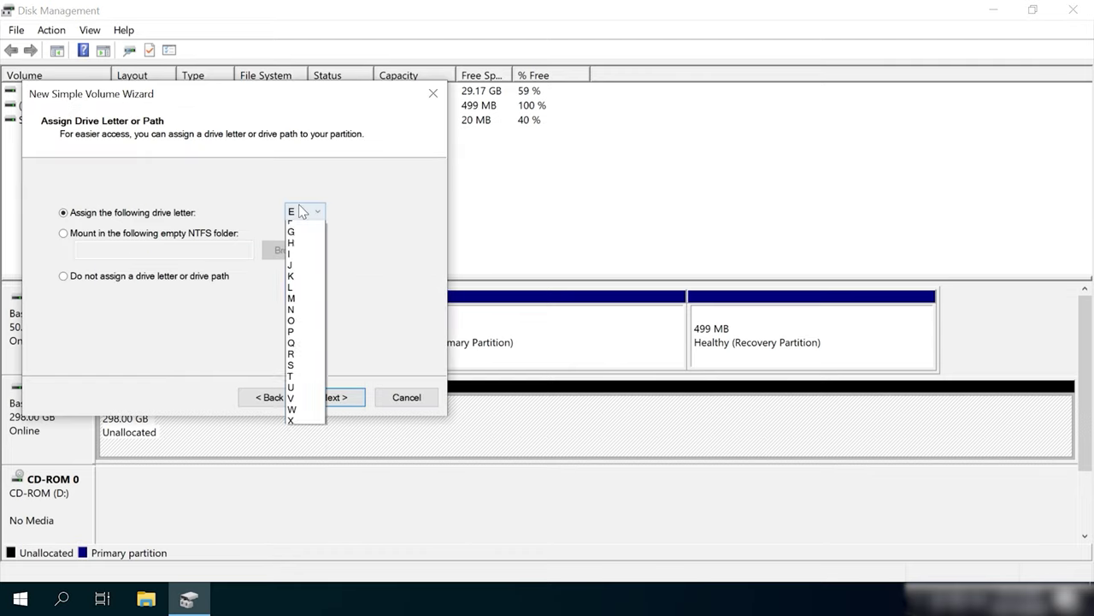
{"action": "left_click", "coordinate": [299, 270]}
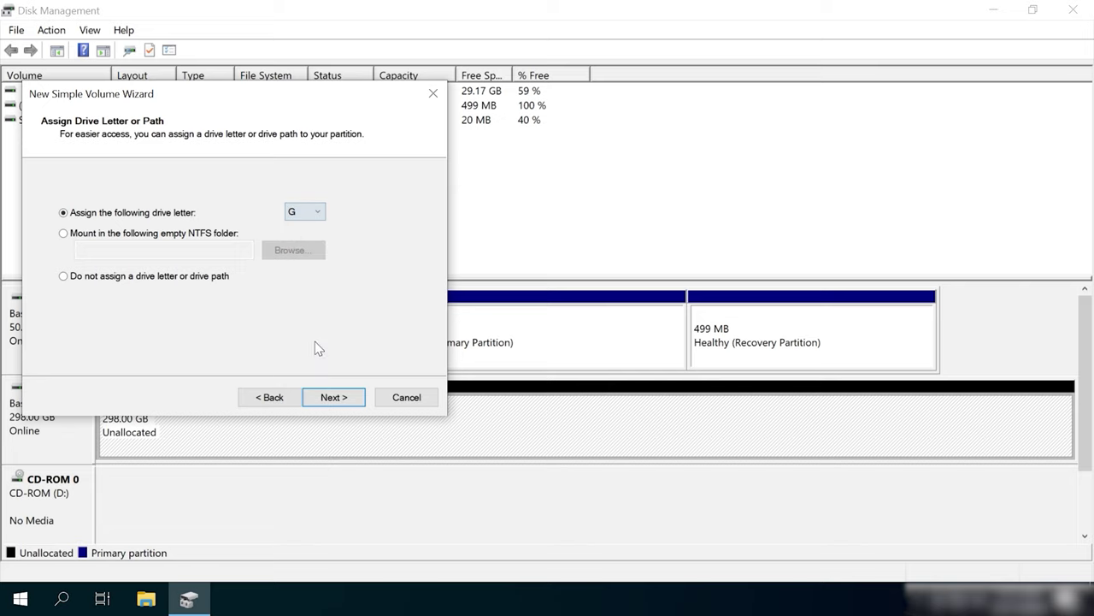
{"action": "left_click", "coordinate": [333, 396]}
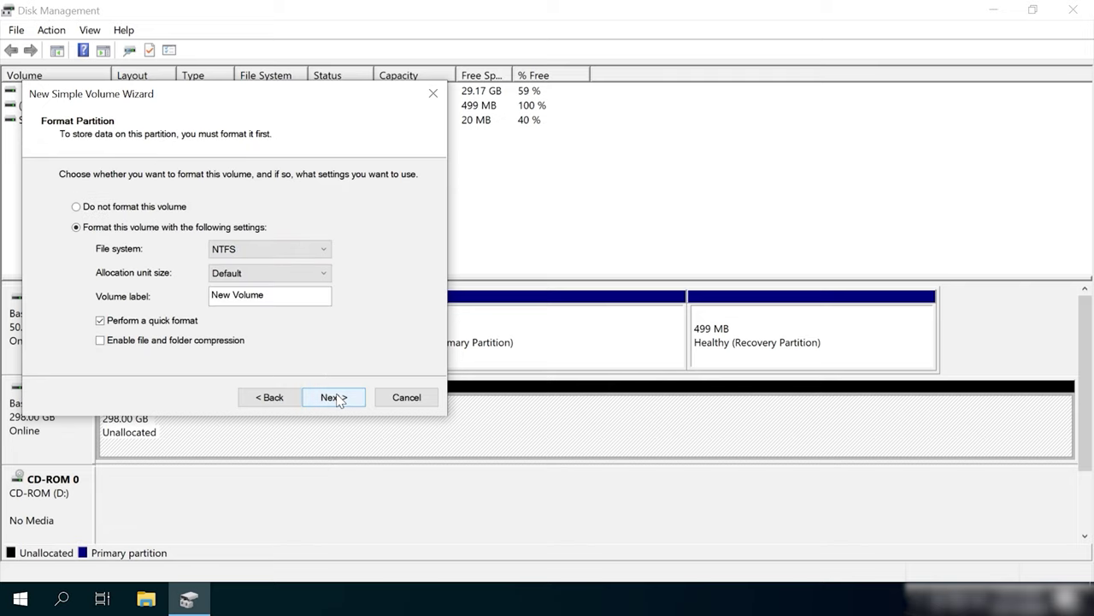
{"action": "left_click", "coordinate": [334, 397]}
{"action": "left_click", "coordinate": [334, 397]}
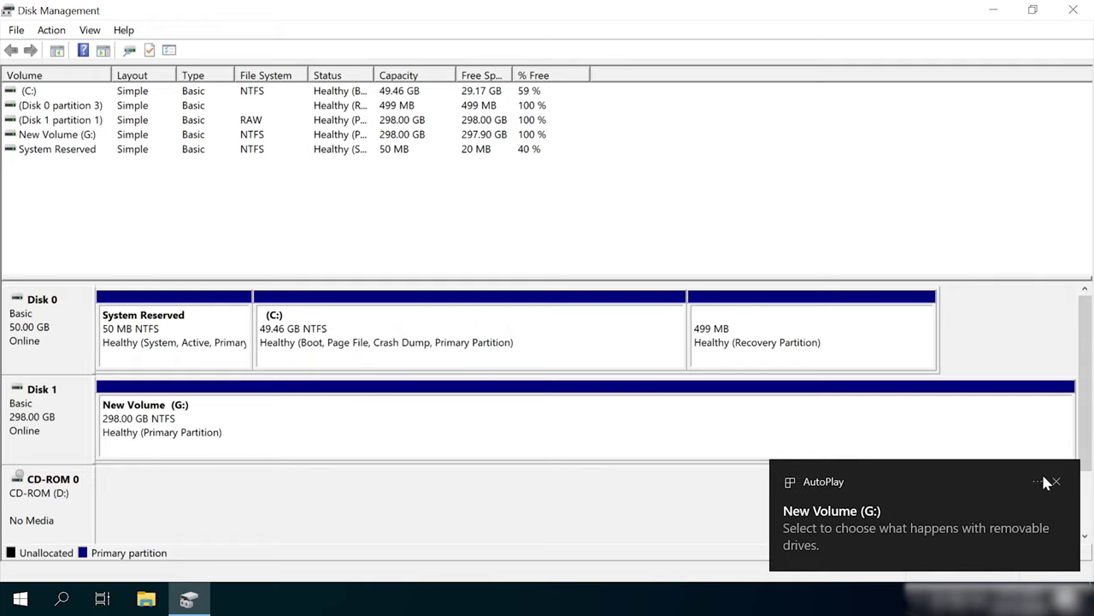
{"action": "left_click", "coordinate": [1057, 482]}
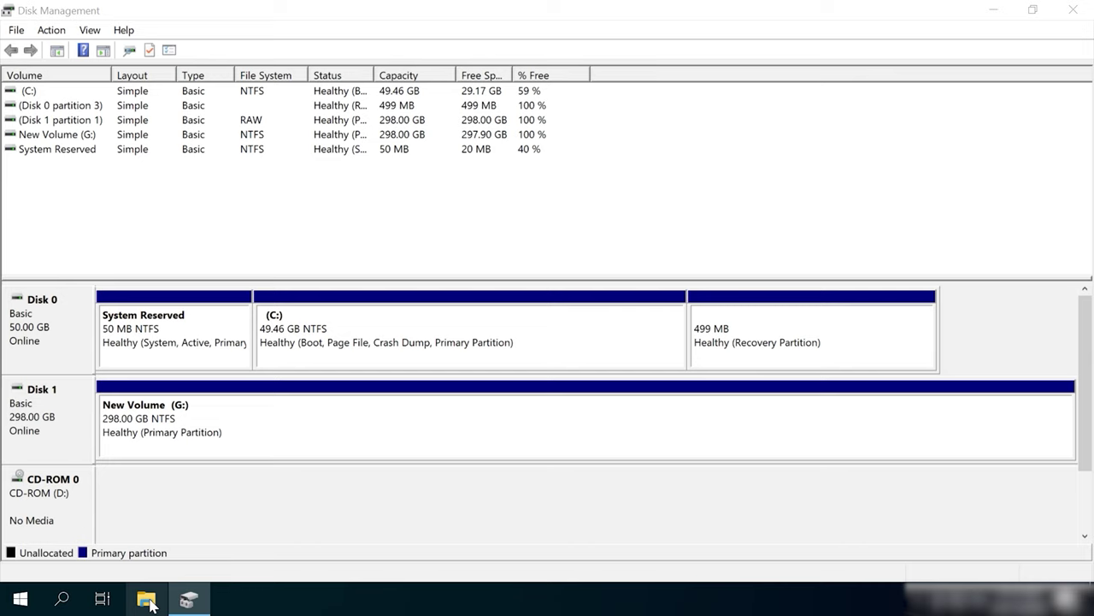
Switch to File Explorer and inspect the new volume among the drives under This PC
{"action": "left_click", "coordinate": [147, 601]}
{"action": "left_click", "coordinate": [265, 323]}
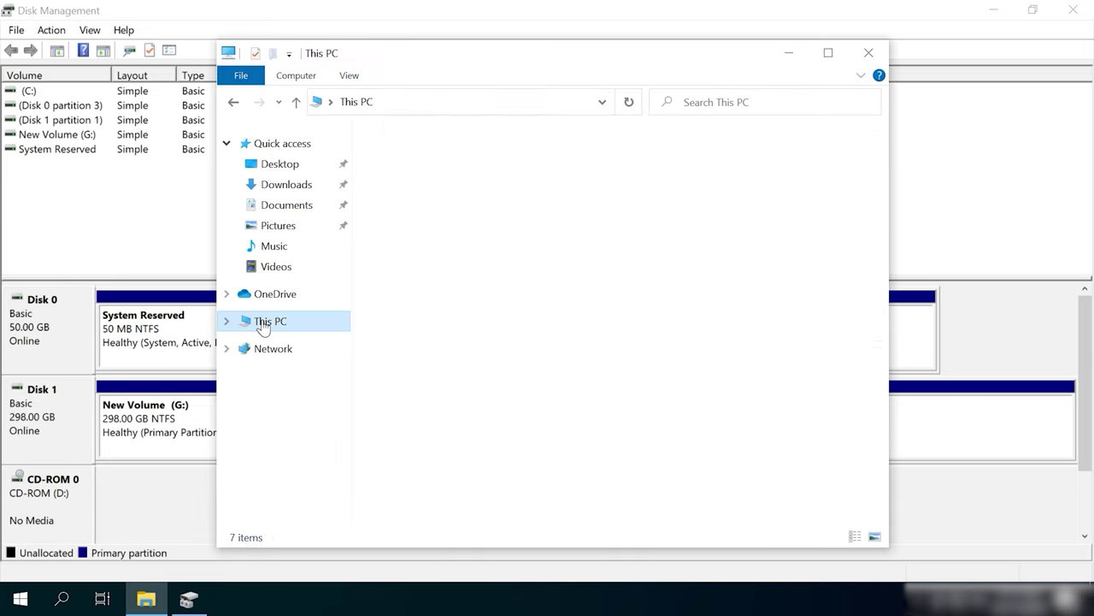
{"action": "left_click", "coordinate": [451, 445]}
{"action": "right_click", "coordinate": [468, 436]}
{"action": "left_click", "coordinate": [513, 423]}
{"action": "left_click_drag", "start_coordinate": [1011, 161], "coordinate": [664, 98]}
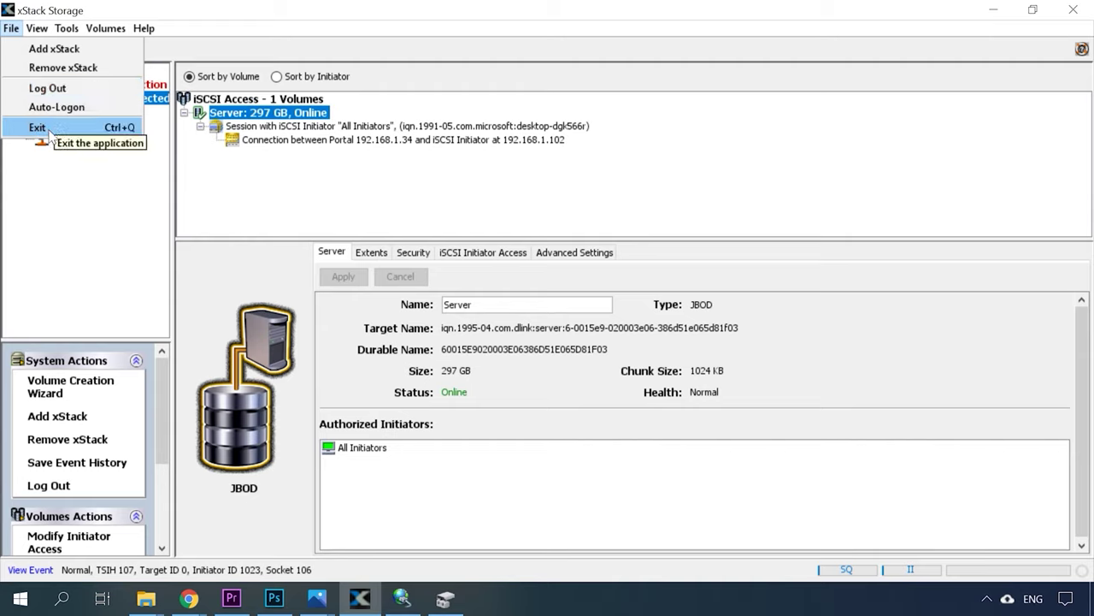
In xStack Storage, view the iSCSI volumes and the actions available for the Server volume
{"action": "left_click", "coordinate": [51, 169]}
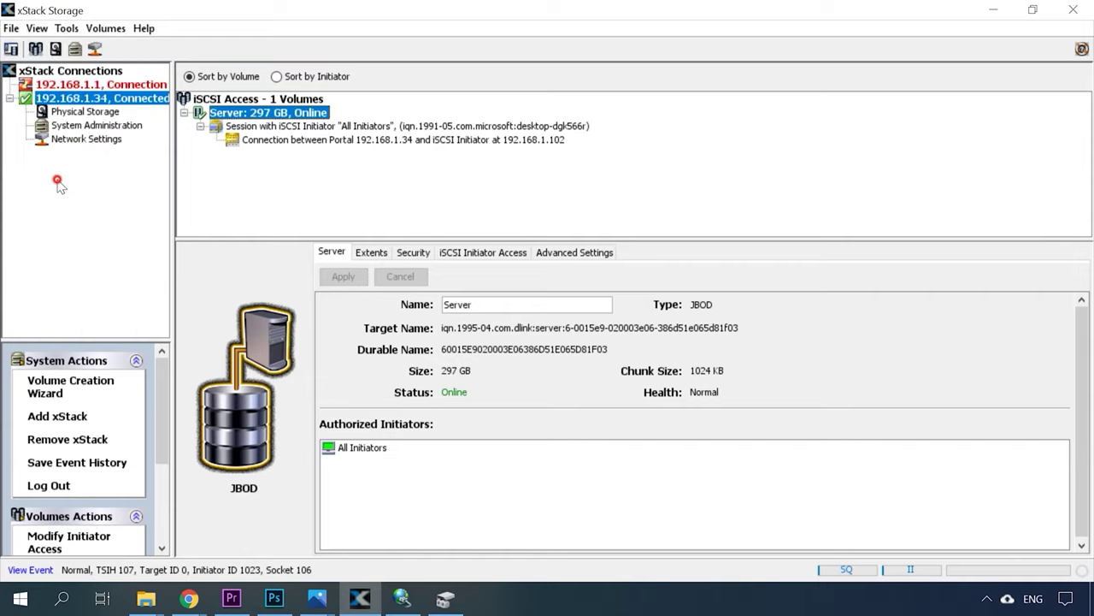
{"action": "left_click", "coordinate": [36, 29]}
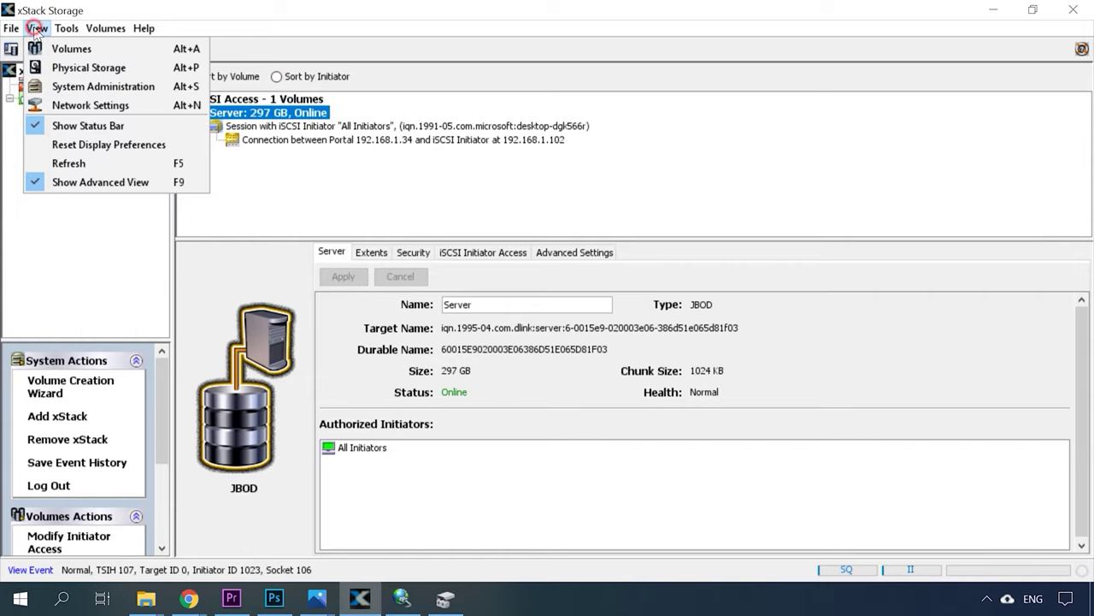
{"action": "left_click", "coordinate": [71, 48]}
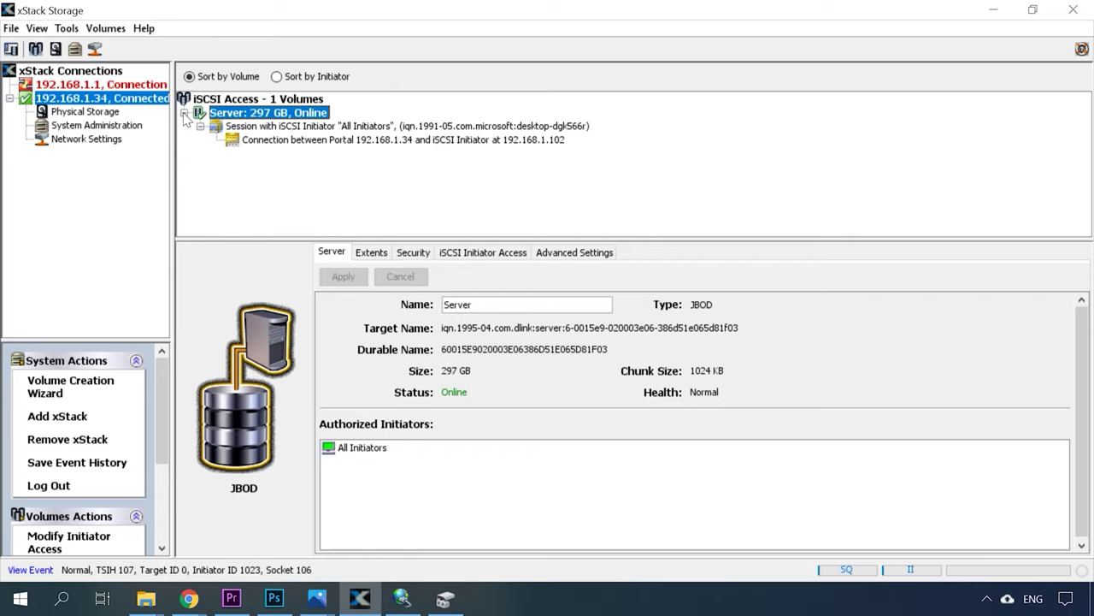
{"action": "right_click", "coordinate": [228, 112]}
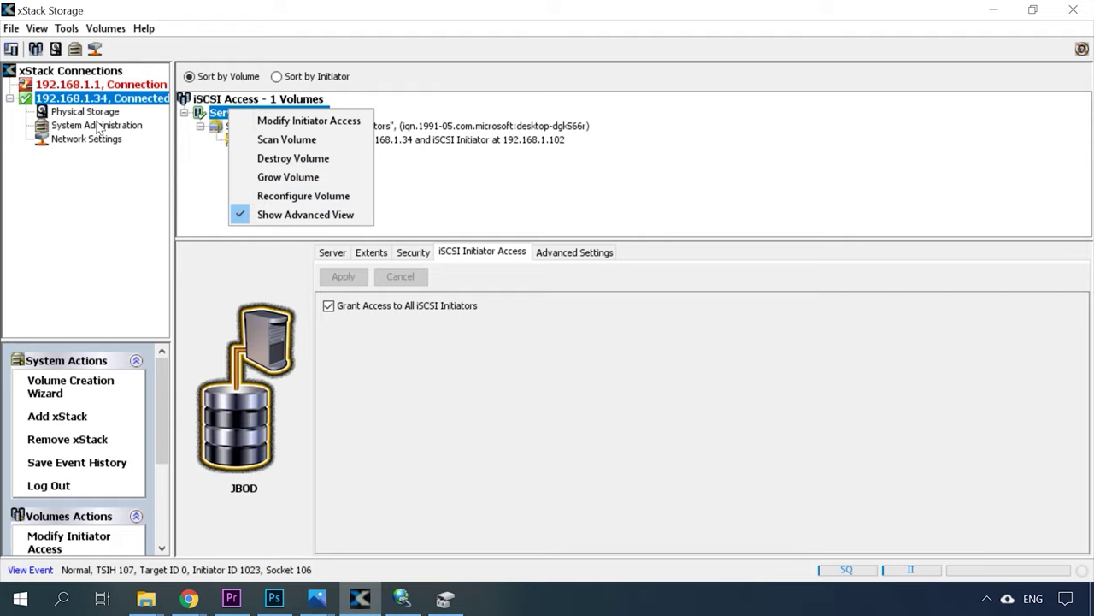
Examine the System Administration section, including the device Control options and the User Accounts password settings
{"action": "left_click", "coordinate": [37, 28]}
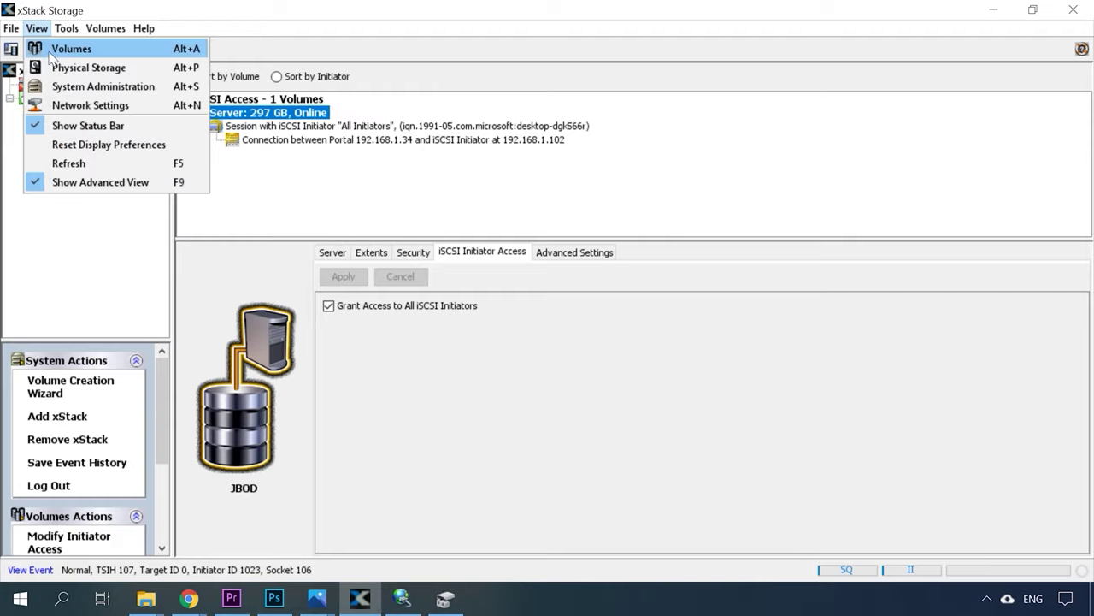
{"action": "left_click", "coordinate": [118, 88]}
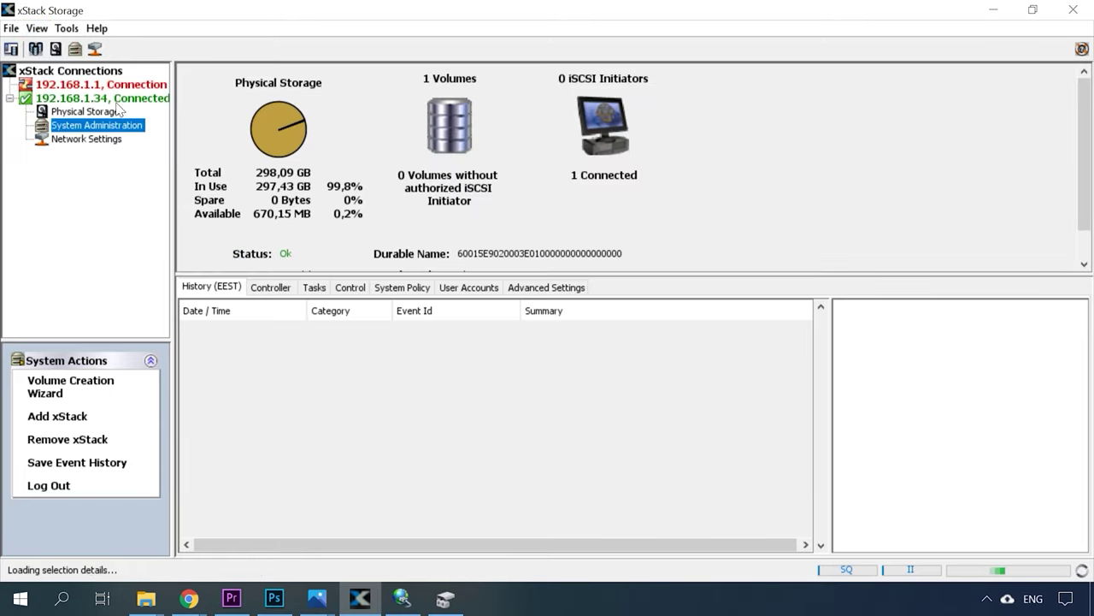
{"action": "left_click", "coordinate": [349, 287]}
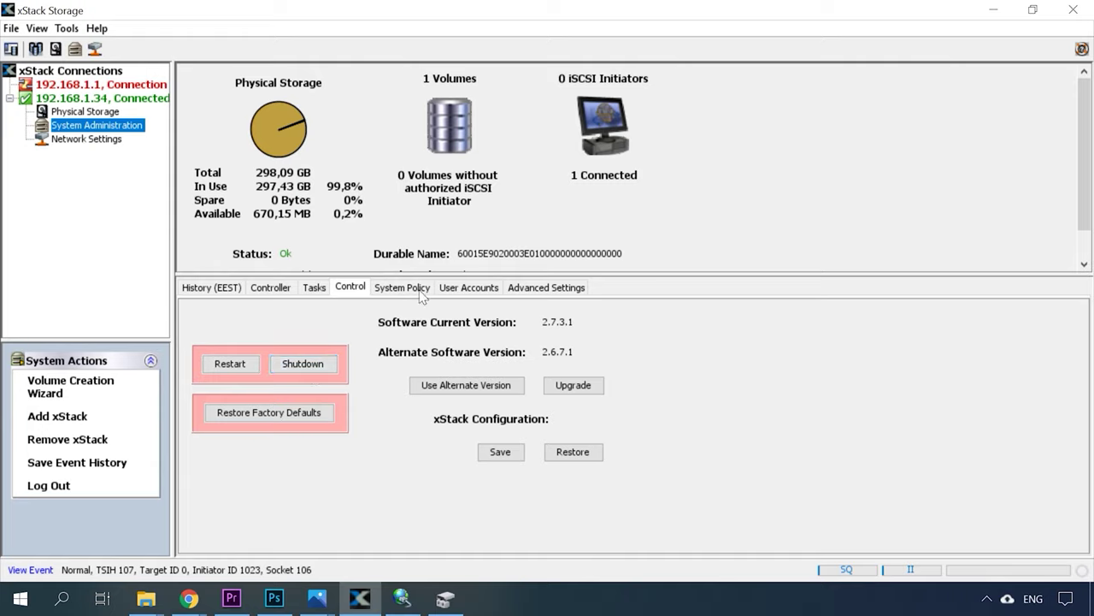
{"action": "left_click", "coordinate": [466, 287]}
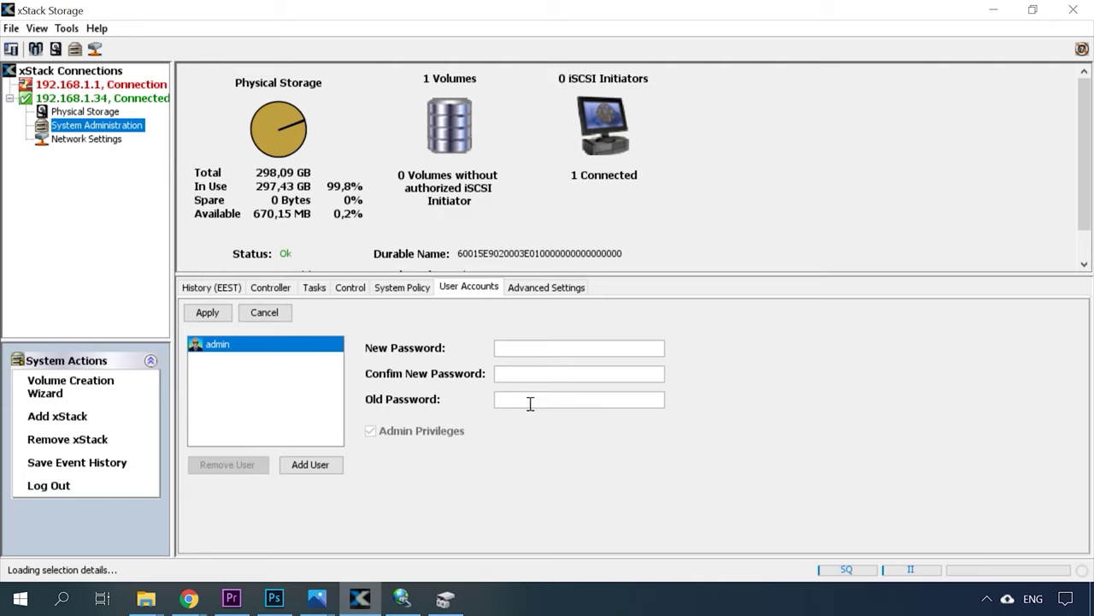
Examine the Network Settings and the actions available for Ethernet Port 1, Ethernet Port 0 and its portal 192.168.1.34
{"action": "left_click", "coordinate": [68, 139]}
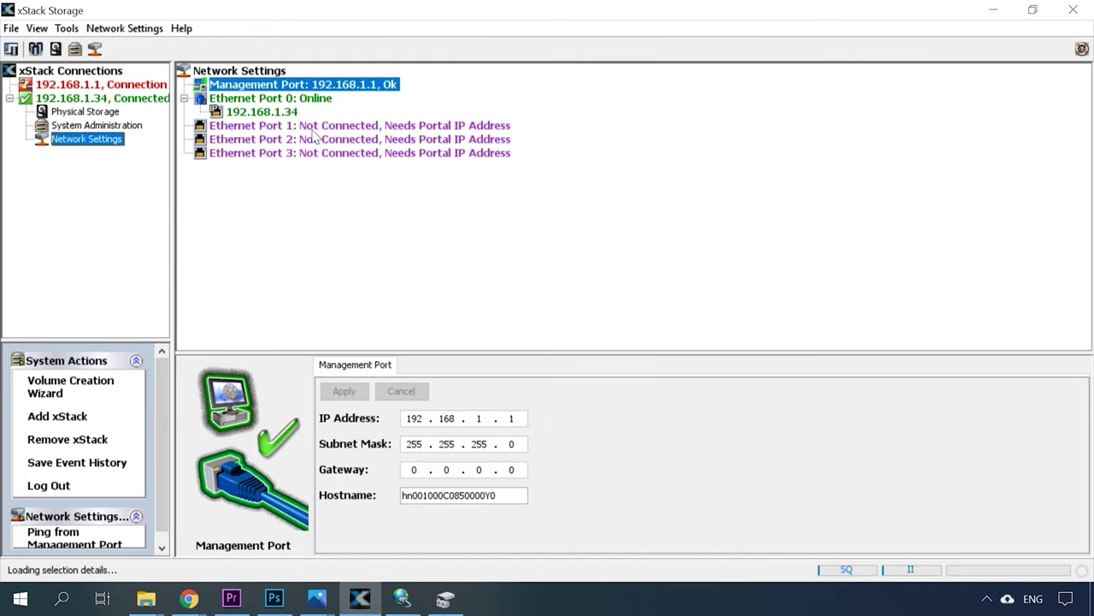
{"action": "left_click", "coordinate": [318, 128]}
{"action": "right_click", "coordinate": [347, 127]}
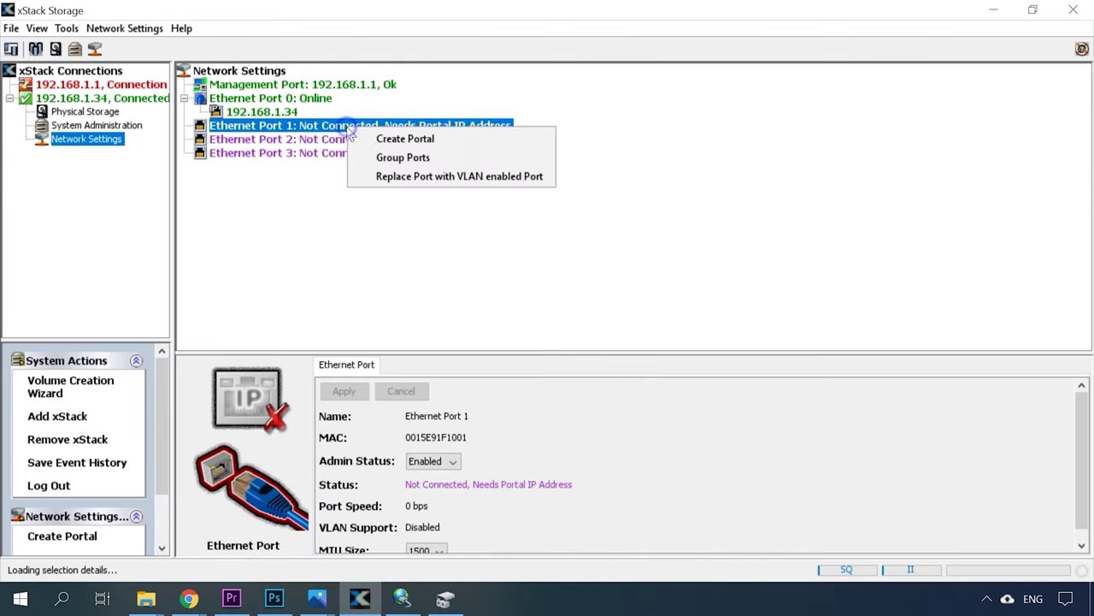
{"action": "left_click", "coordinate": [265, 96]}
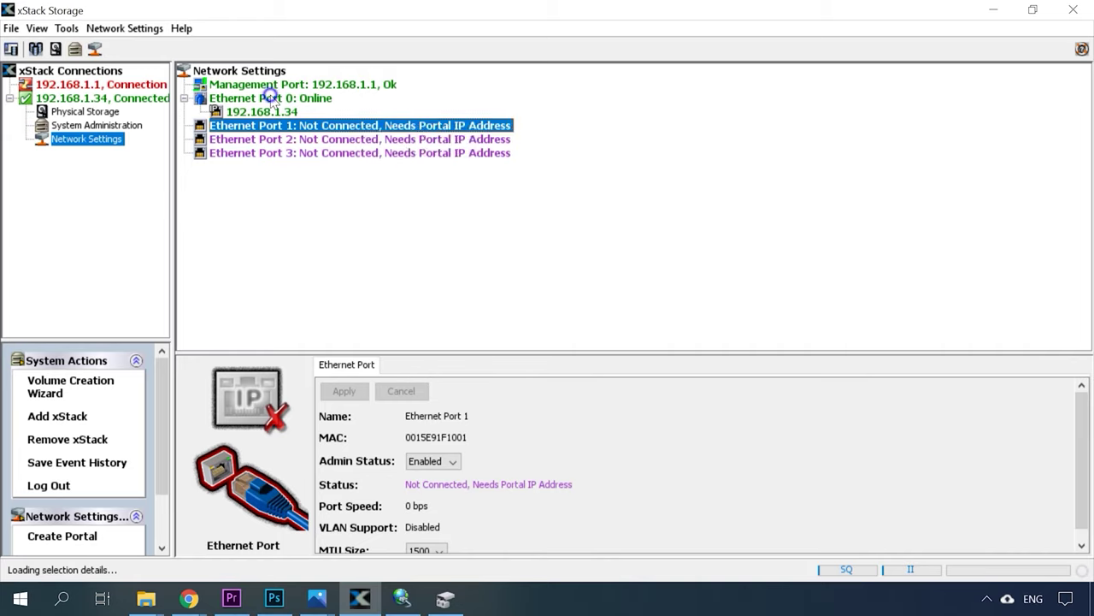
{"action": "right_click", "coordinate": [273, 98]}
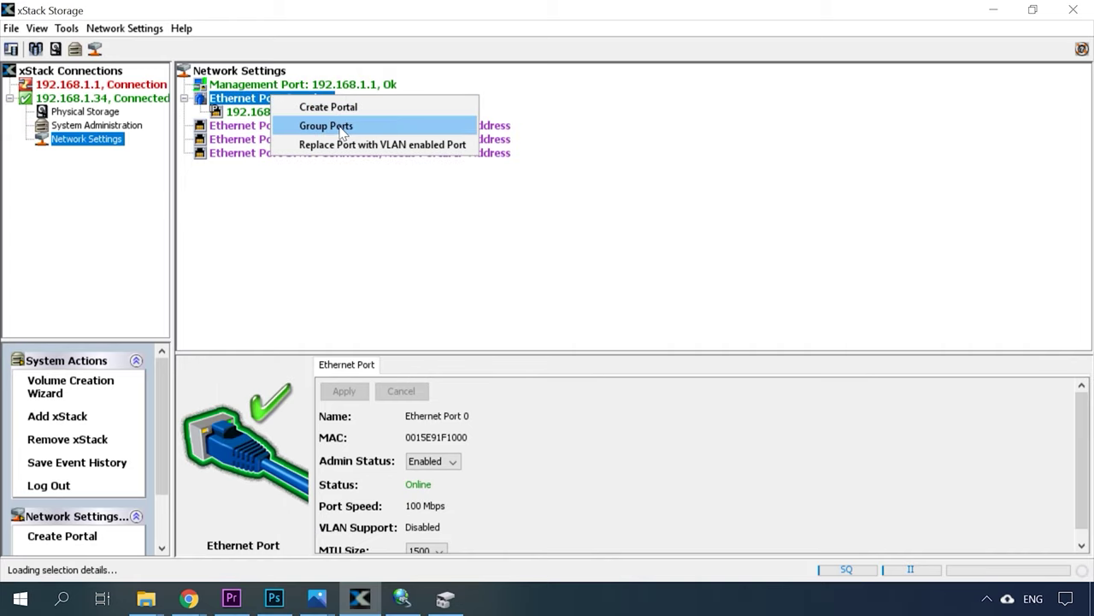
{"action": "left_click", "coordinate": [250, 112]}
{"action": "left_click", "coordinate": [254, 113]}
{"action": "right_click", "coordinate": [254, 114]}
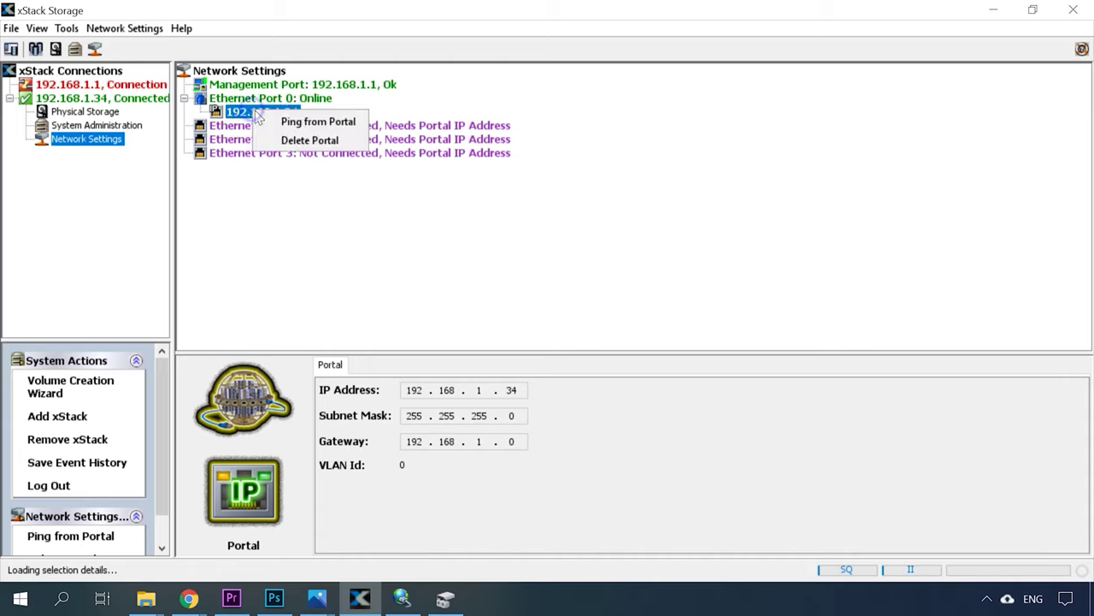
{"action": "left_click", "coordinate": [285, 171]}
{"action": "right_click", "coordinate": [243, 100]}
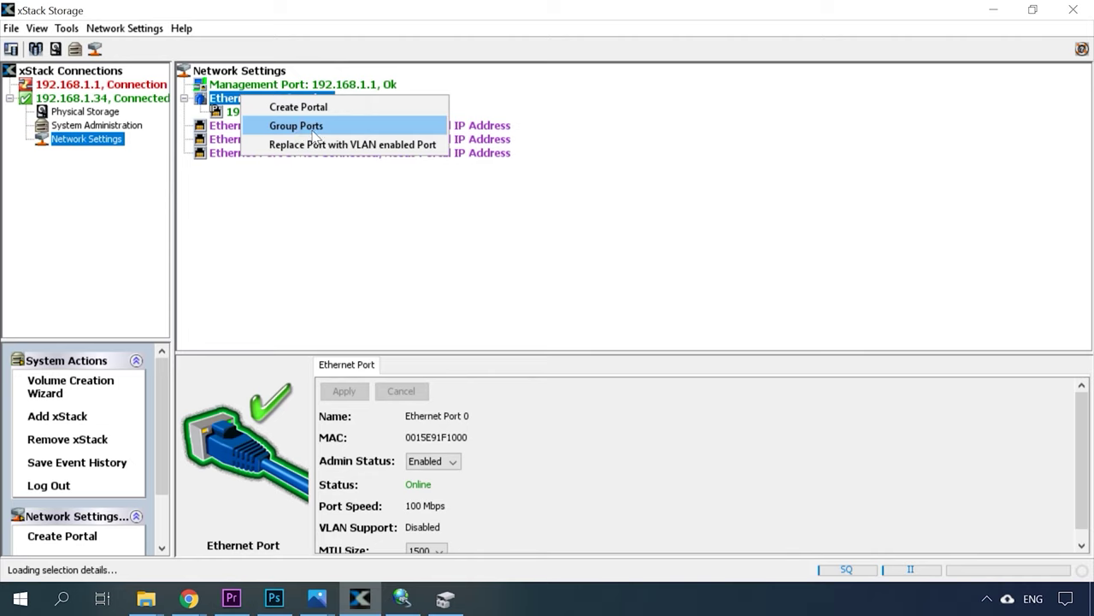
{"action": "left_click", "coordinate": [291, 173]}
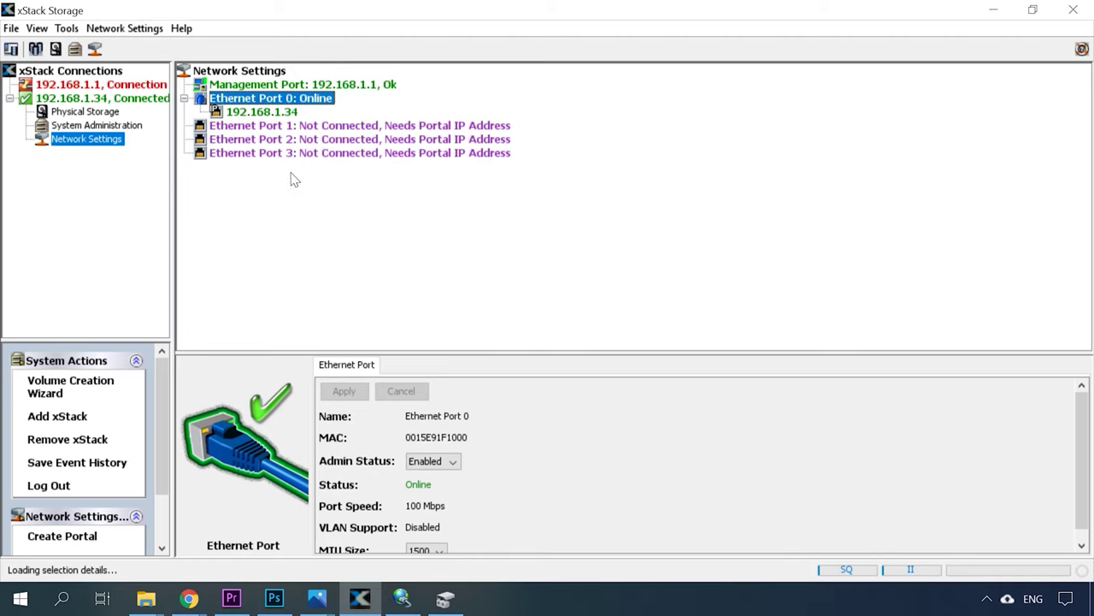
{"action": "left_click", "coordinate": [66, 28]}
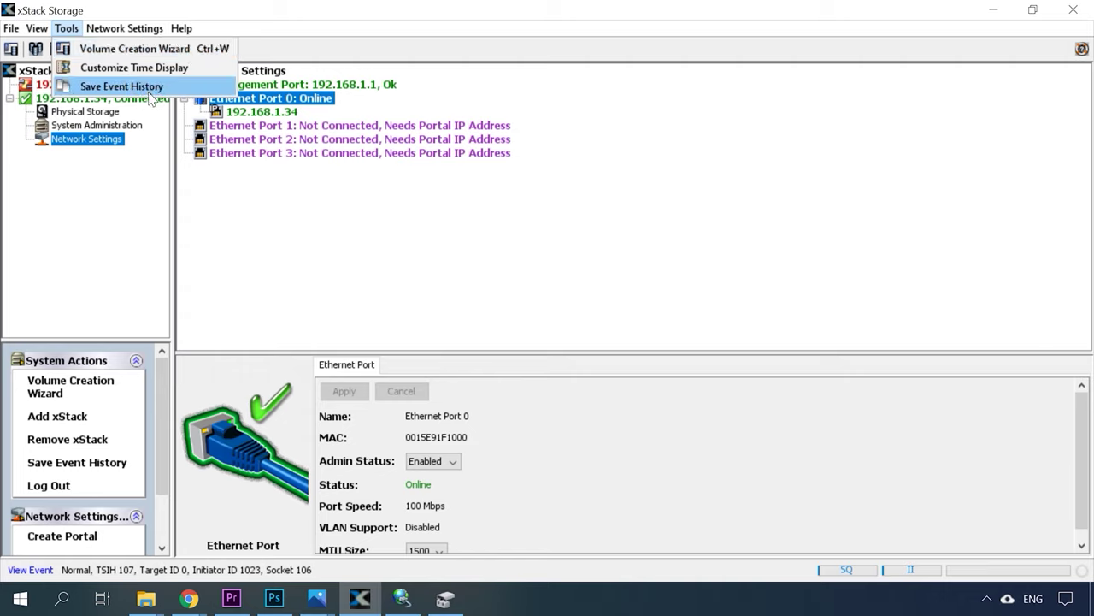
{"action": "mouse_move", "coordinate": [135, 34]}
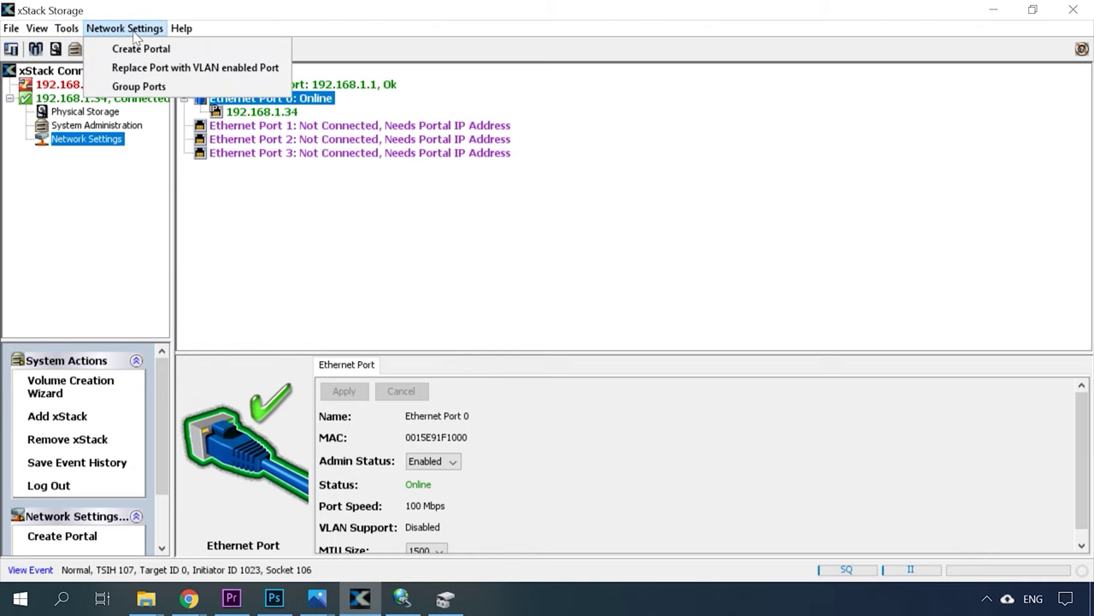
{"action": "left_click", "coordinate": [140, 178]}
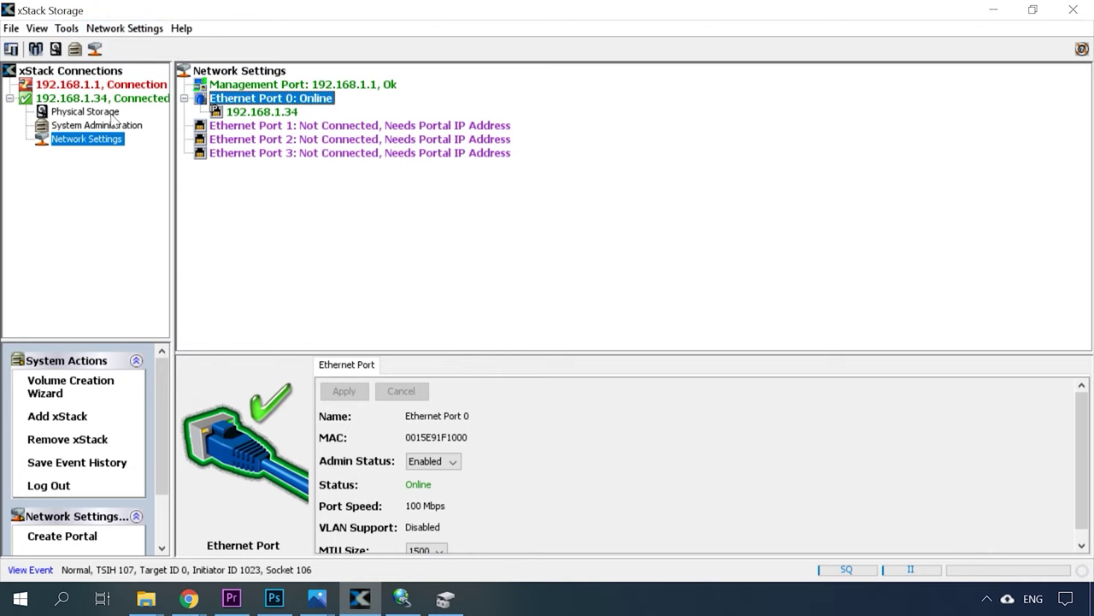
Examine the System Administration details for Controller, Tasks, Control and System Policy, and review the Global System Settings in Advanced Settings
{"action": "left_click", "coordinate": [115, 125]}
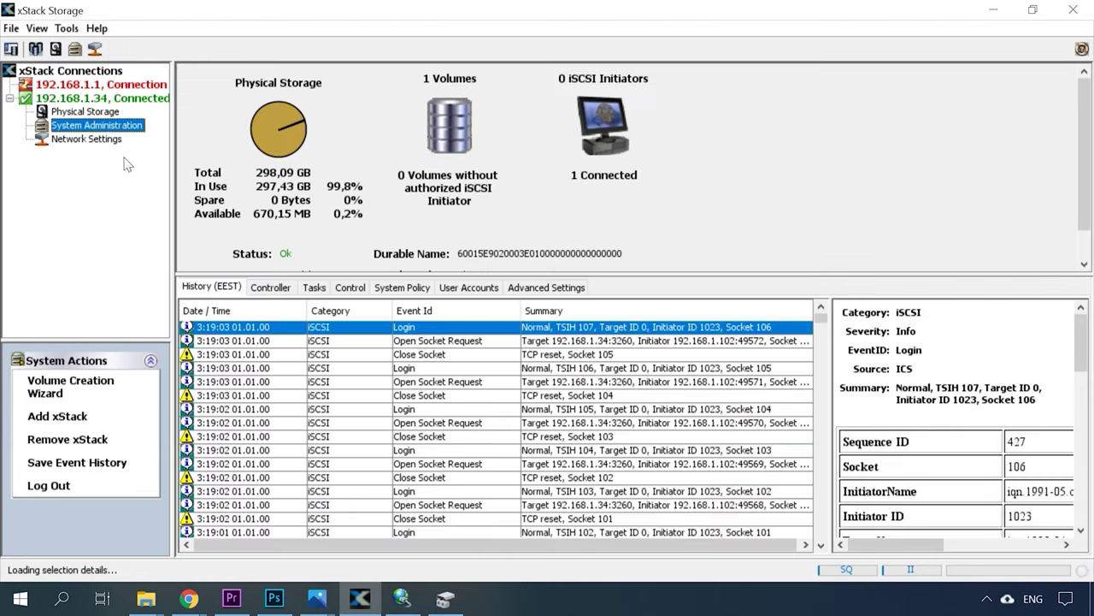
{"action": "left_click", "coordinate": [270, 287]}
{"action": "left_click", "coordinate": [314, 287]}
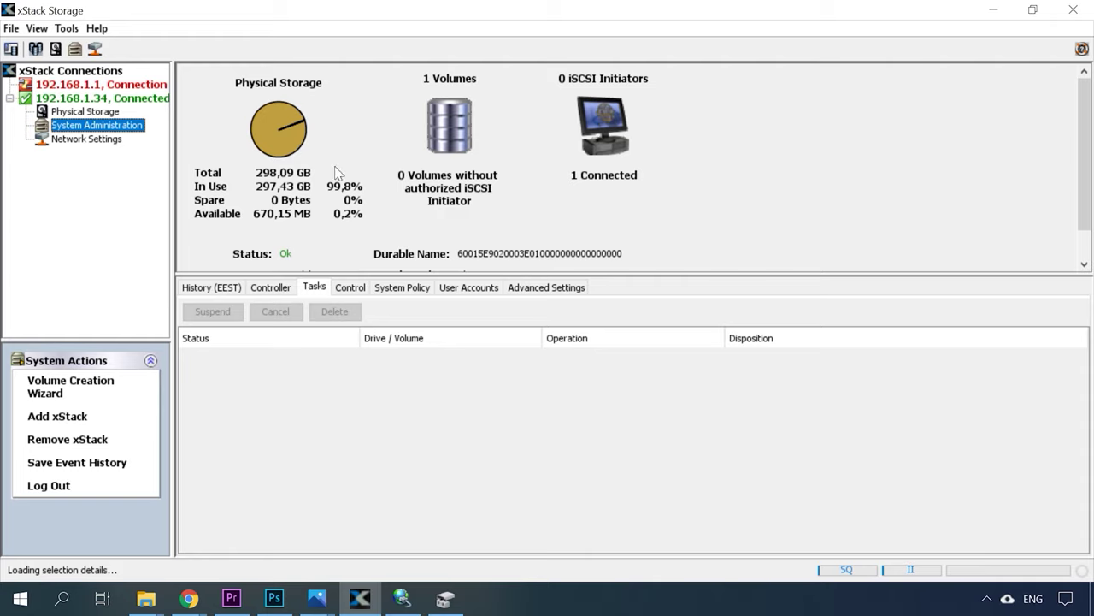
{"action": "left_click", "coordinate": [349, 287]}
{"action": "left_click", "coordinate": [395, 287]}
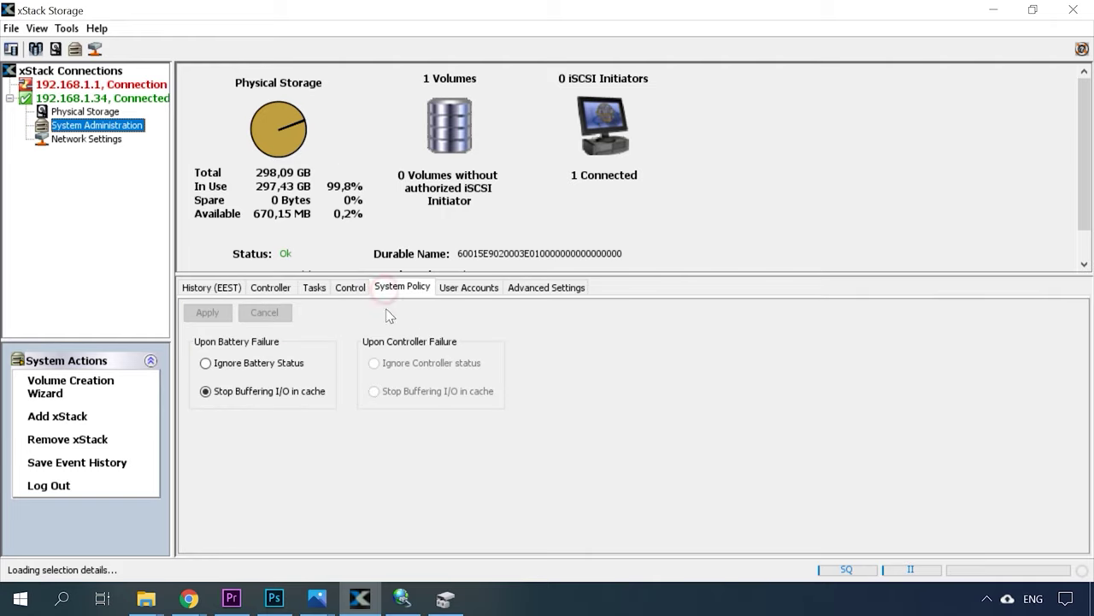
{"action": "left_click", "coordinate": [526, 289]}
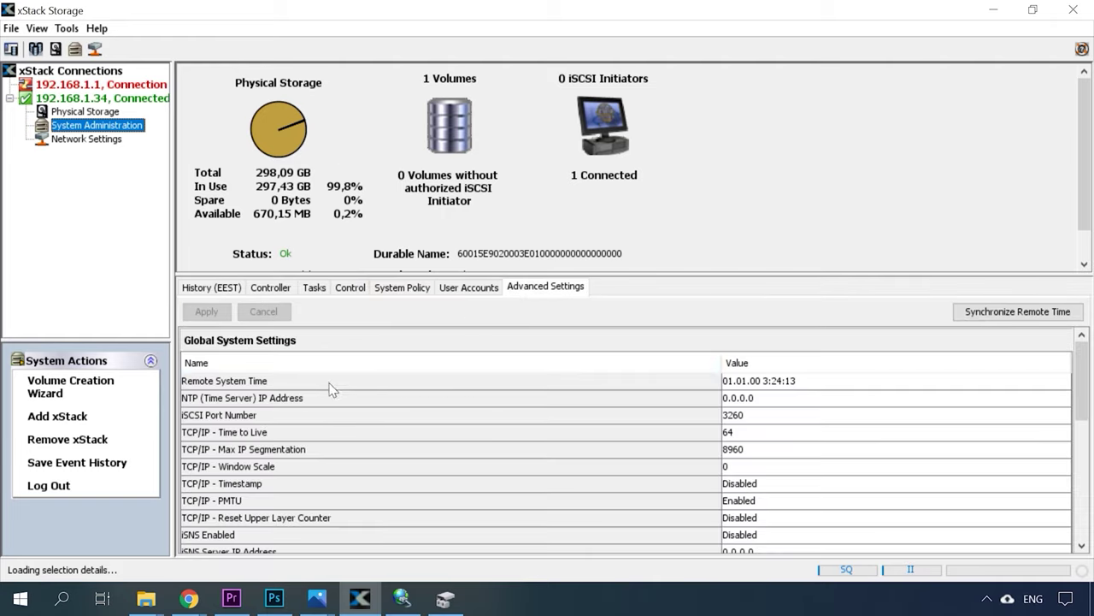
{"action": "left_click_drag", "start_coordinate": [1082, 380], "coordinate": [1069, 498]}
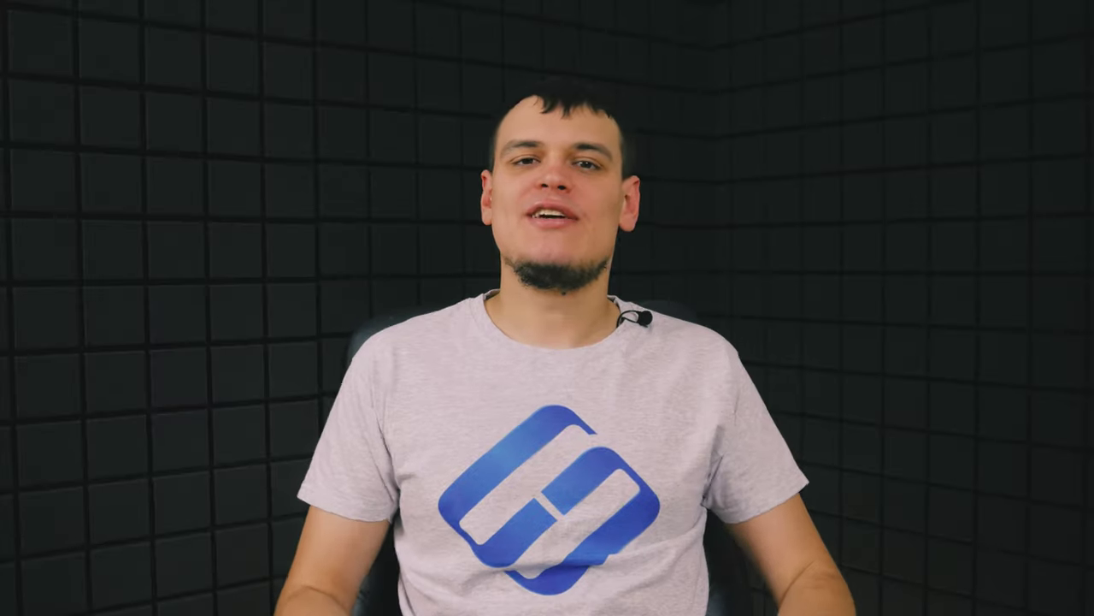